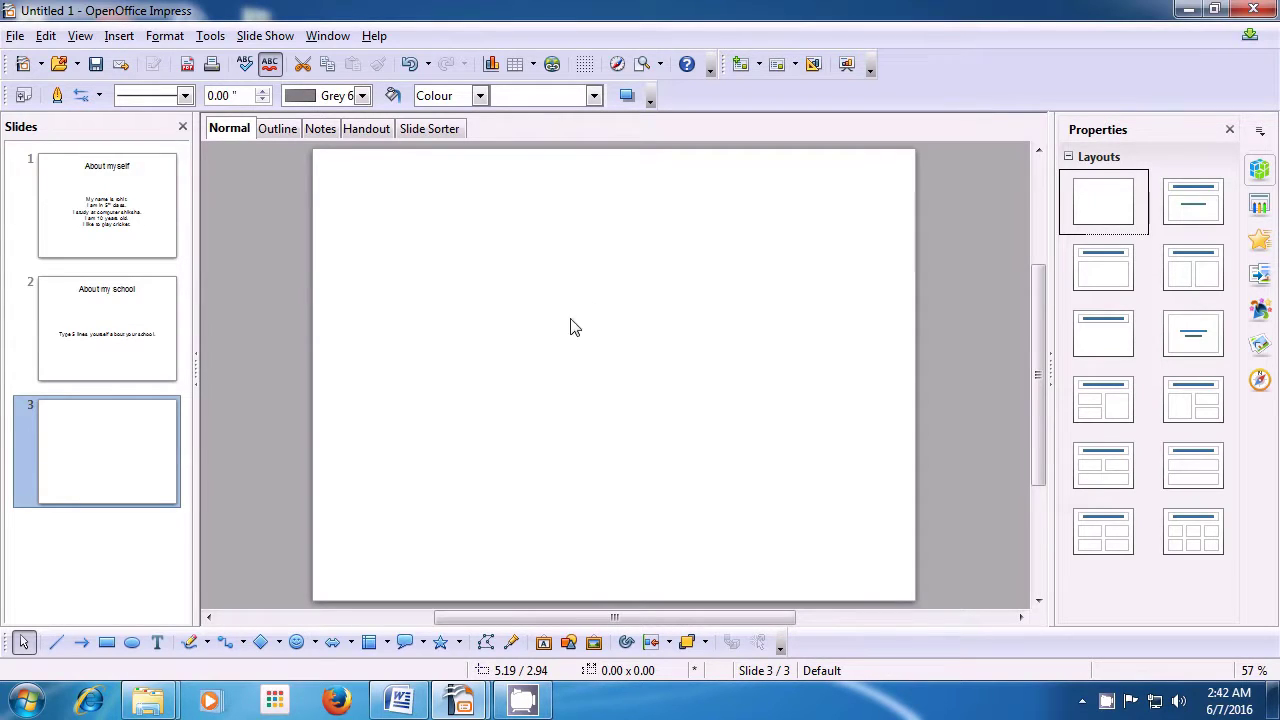
- Draw a smiley face in the middle of slide 3 and enlarge it to about 4.20 x 3.20 inches
click(297, 643)
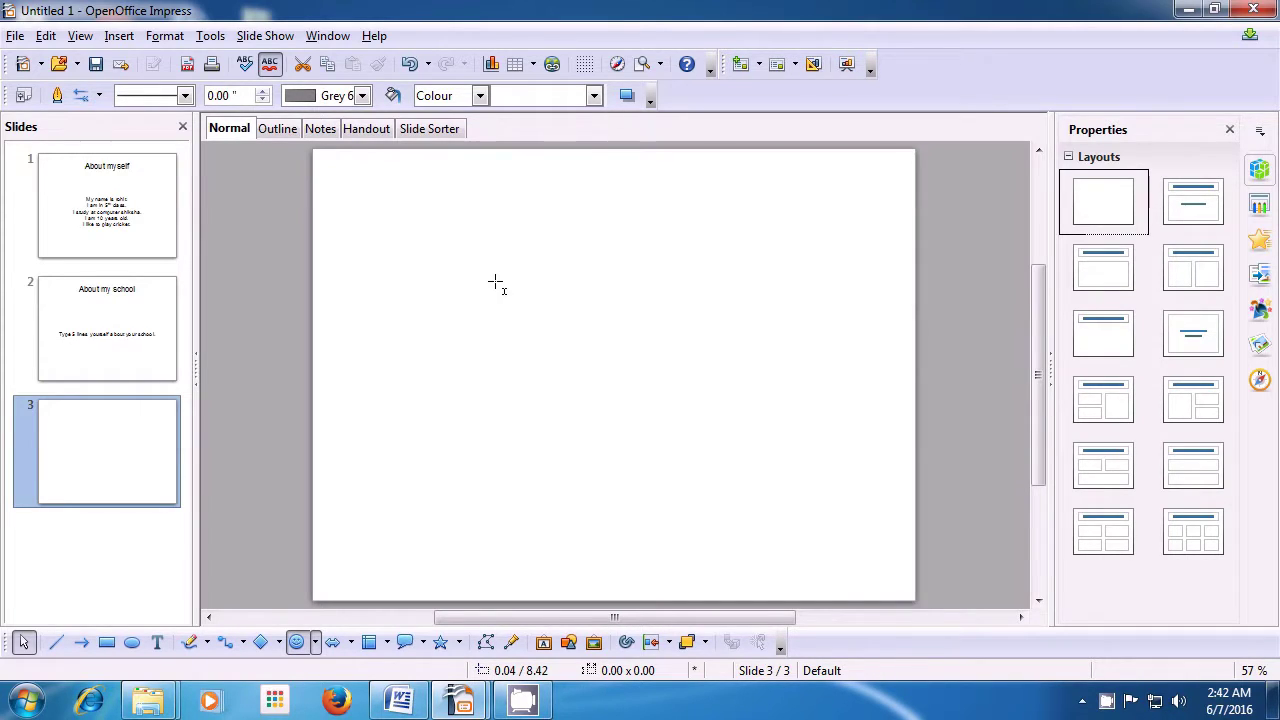
drag(514, 311, 721, 477)
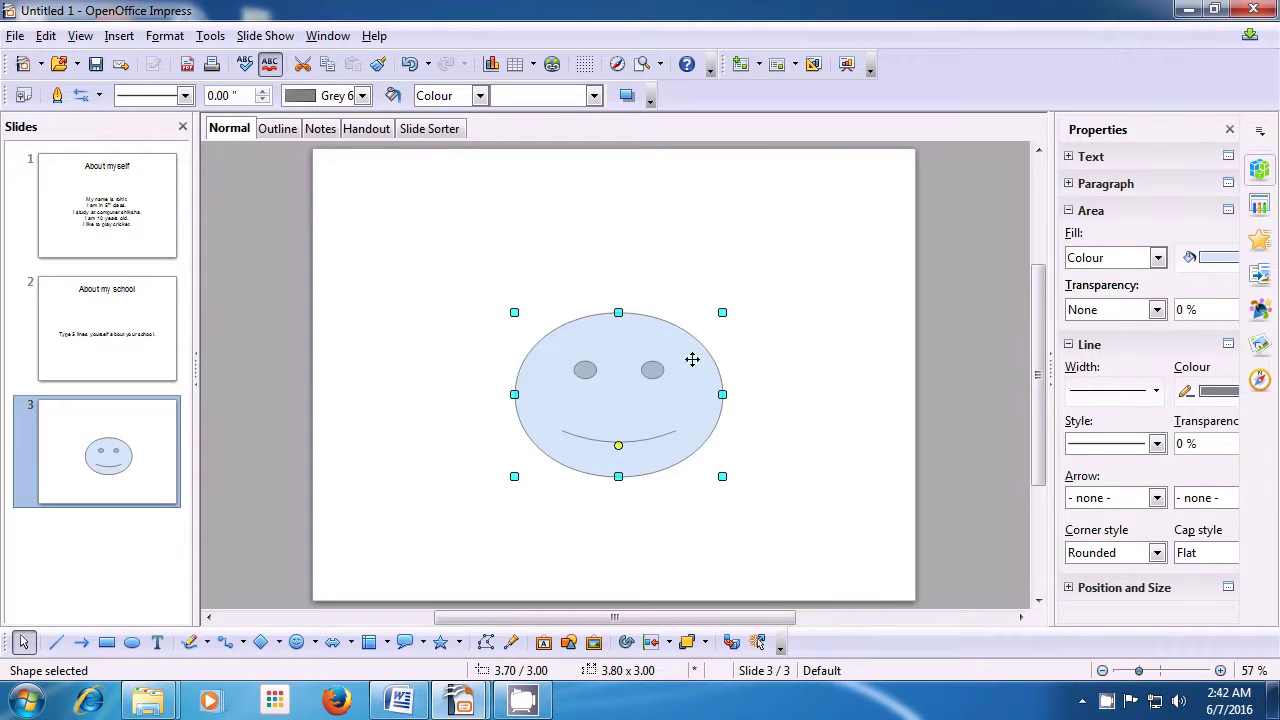
drag(514, 312, 498, 301)
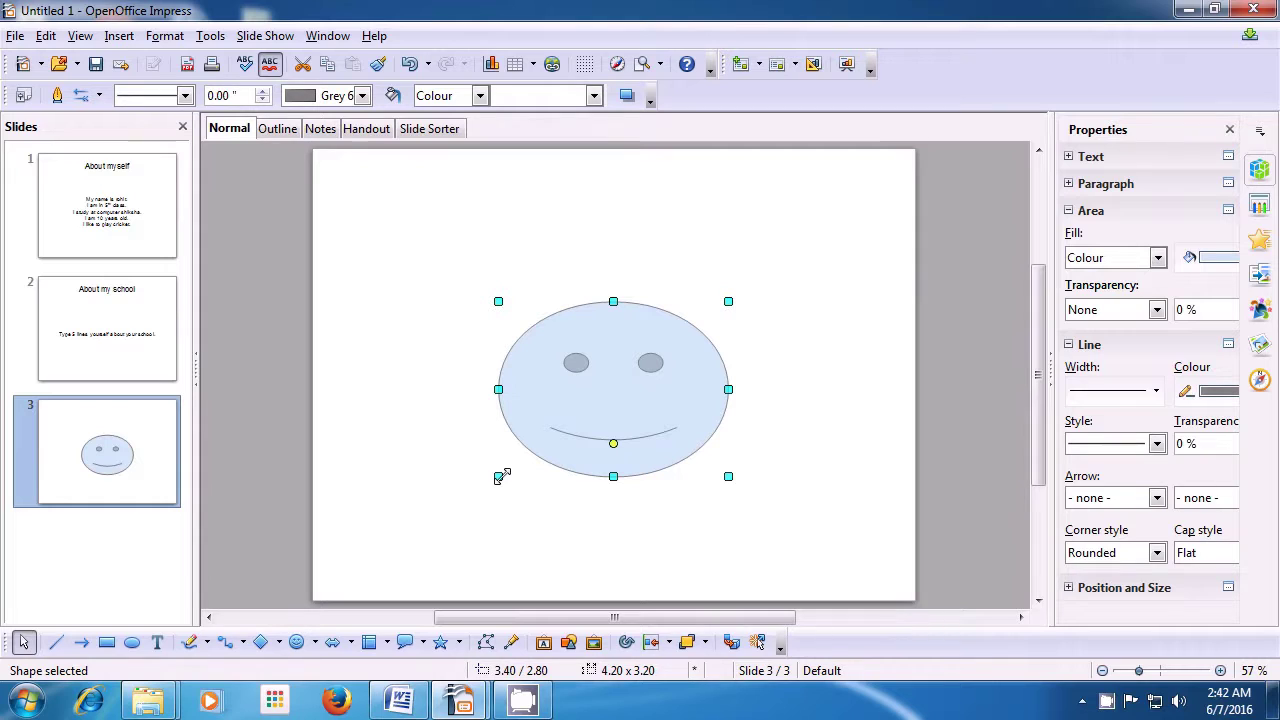
click(817, 359)
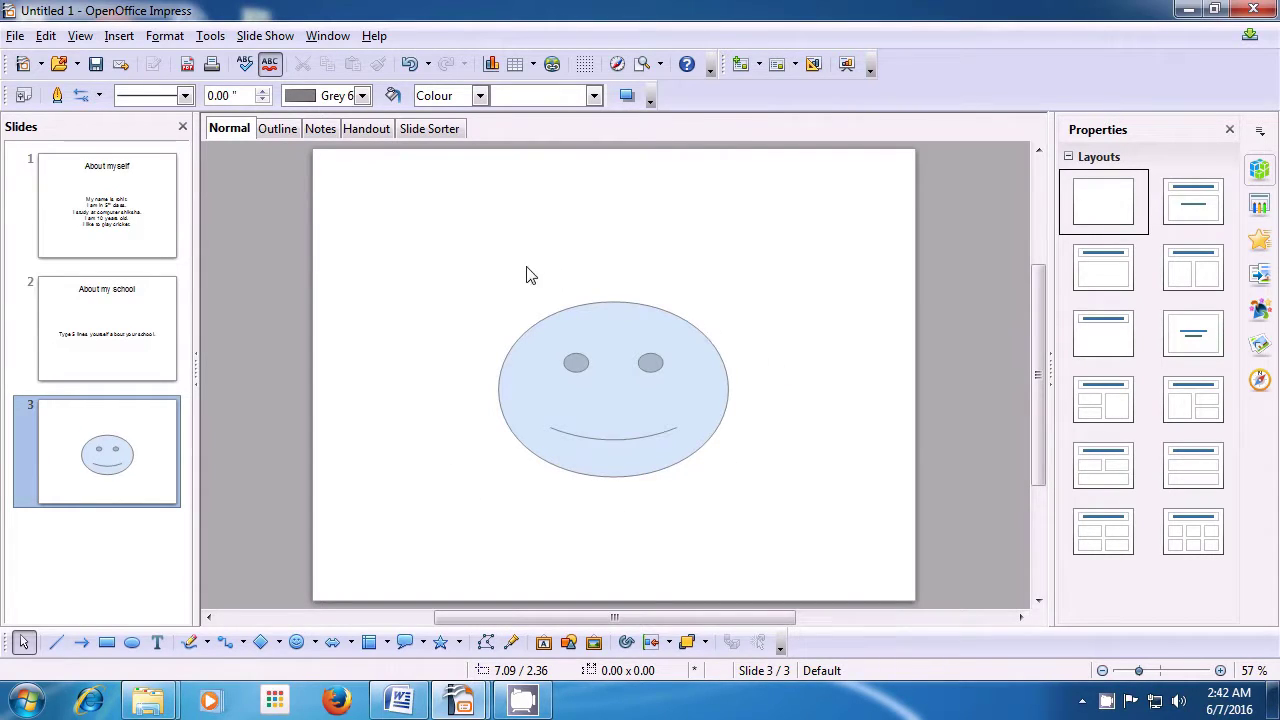
- Apply the Ultrafine Dashed line style to the smiley face's outline
click(640, 313)
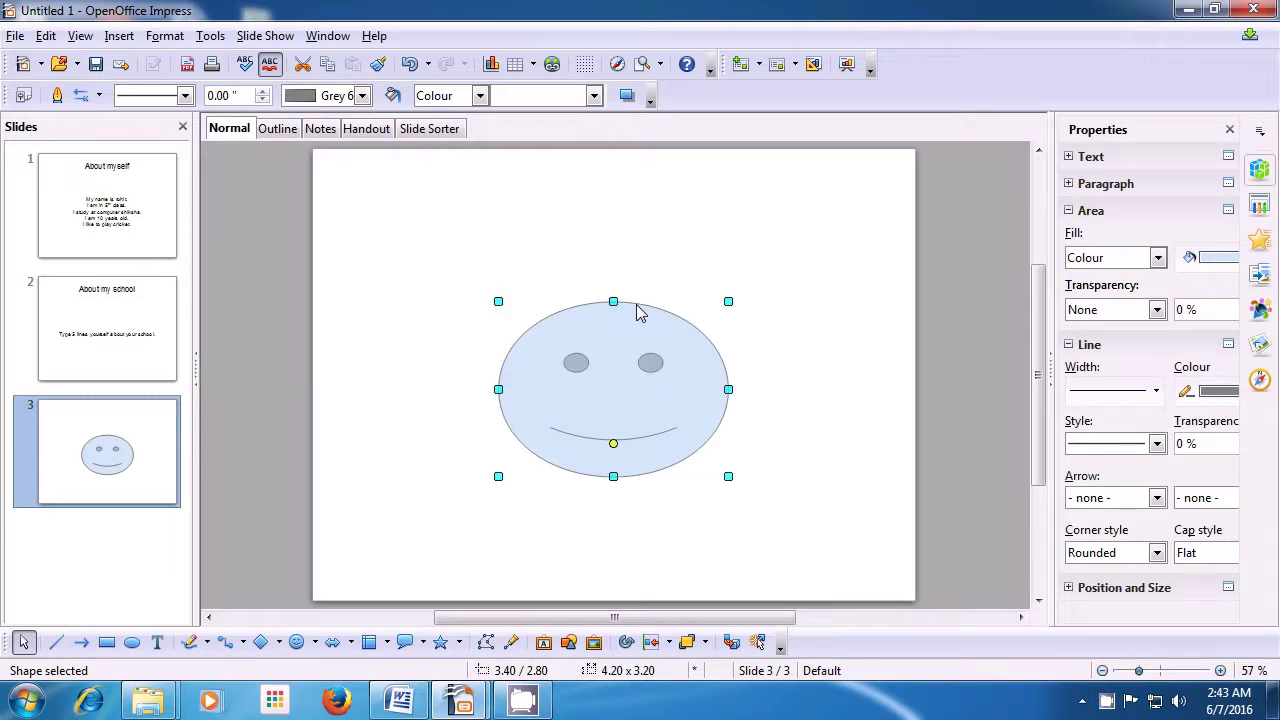
click(185, 97)
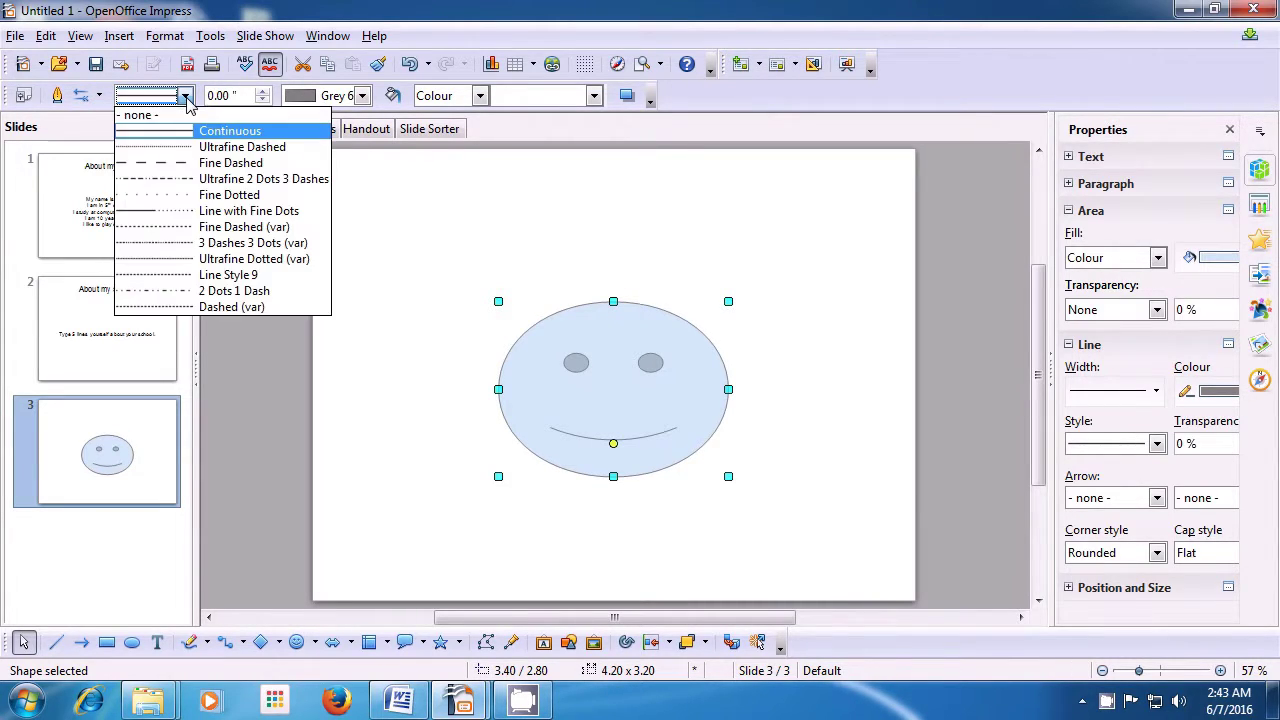
click(185, 151)
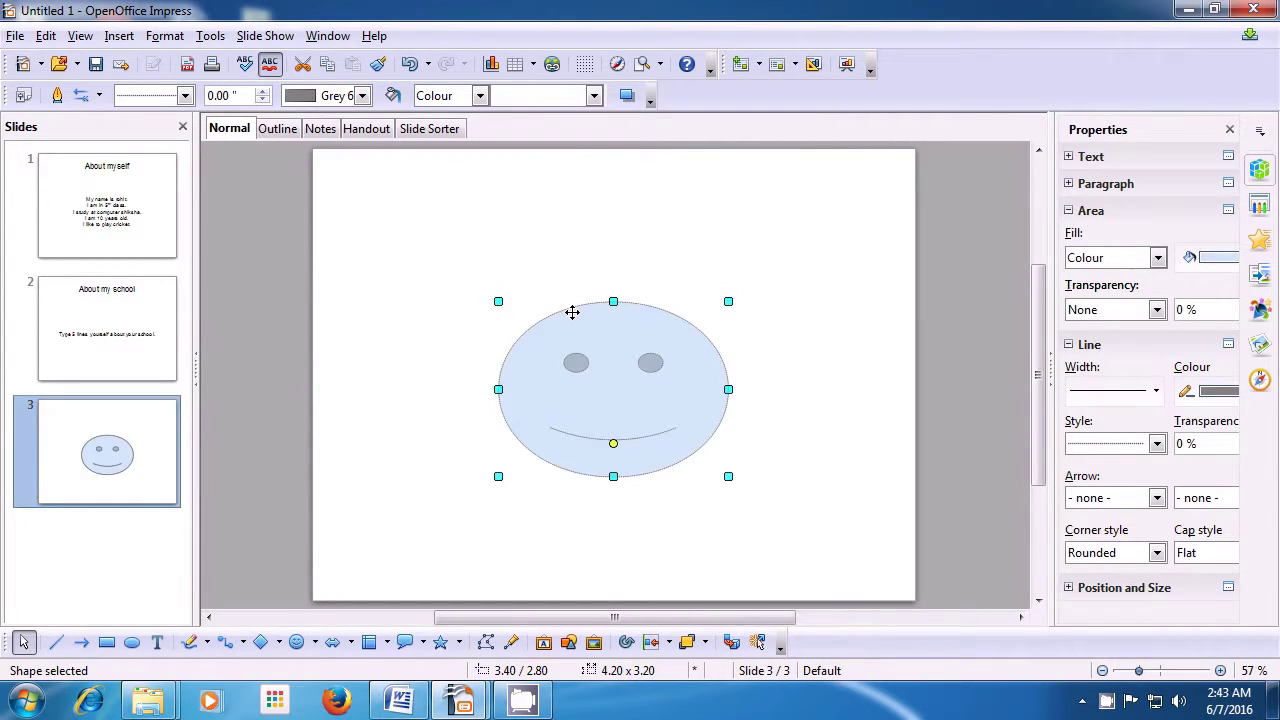
- Set the smiley face's line width to 0.22 inches and its line colour to Yellow 1
click(262, 91)
click(262, 91)
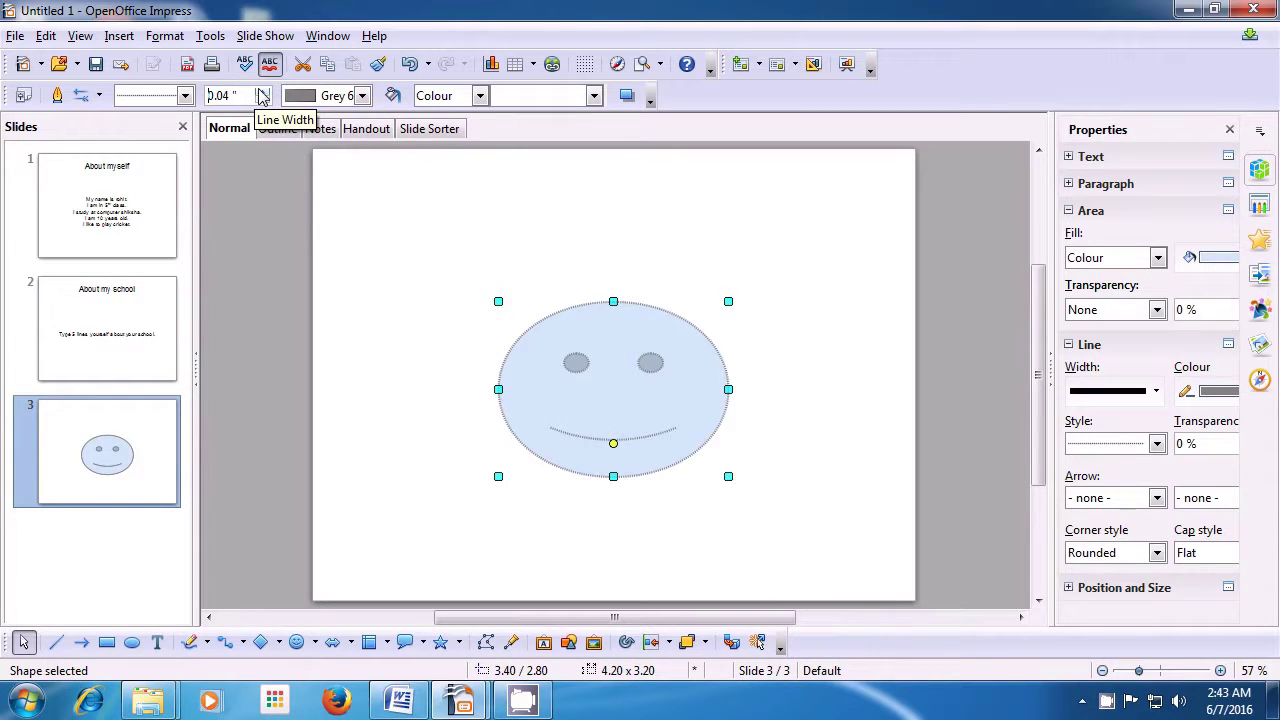
click(262, 91)
click(262, 91)
click(262, 91)
click(262, 91)
click(262, 91)
click(262, 91)
click(262, 91)
click(262, 91)
click(262, 91)
click(262, 91)
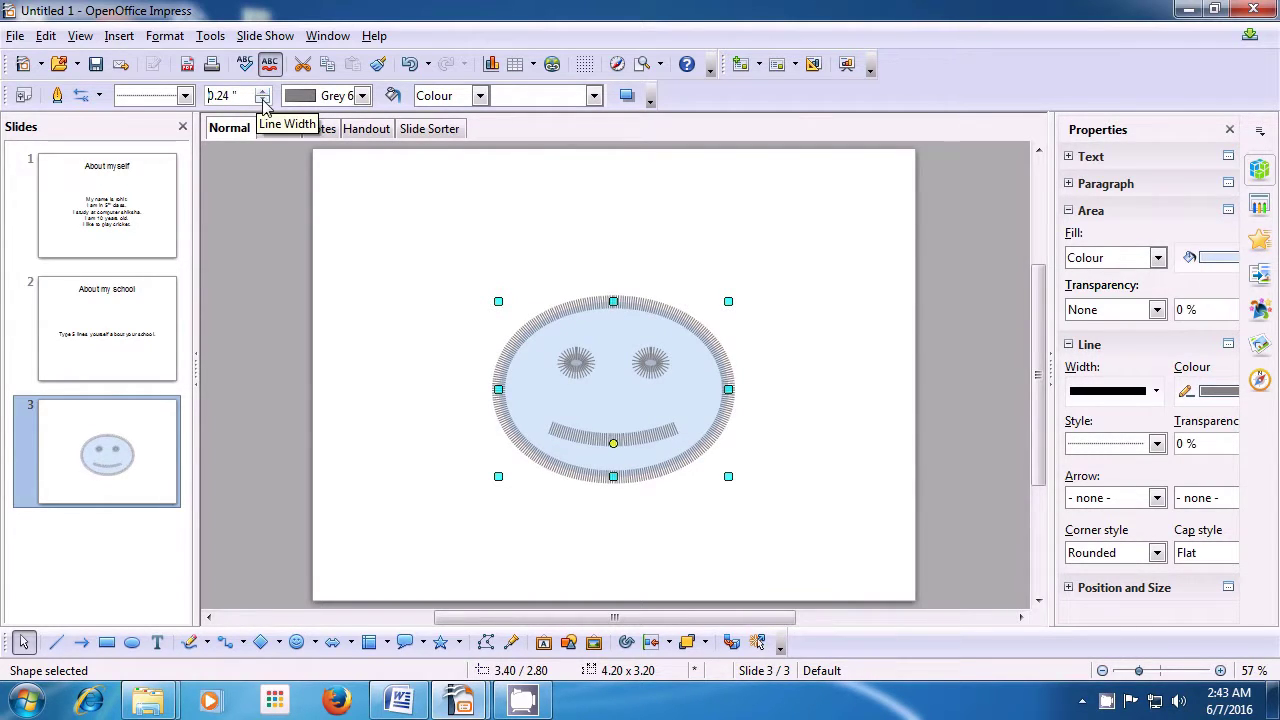
click(262, 100)
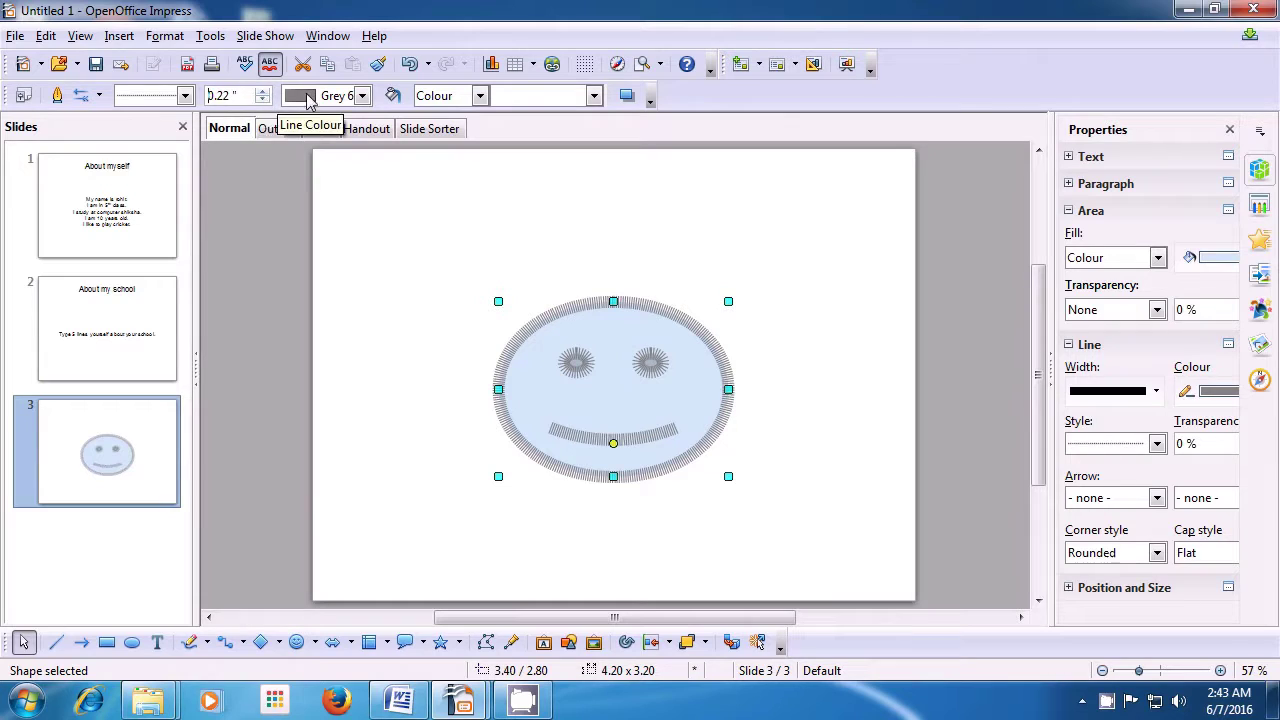
click(363, 96)
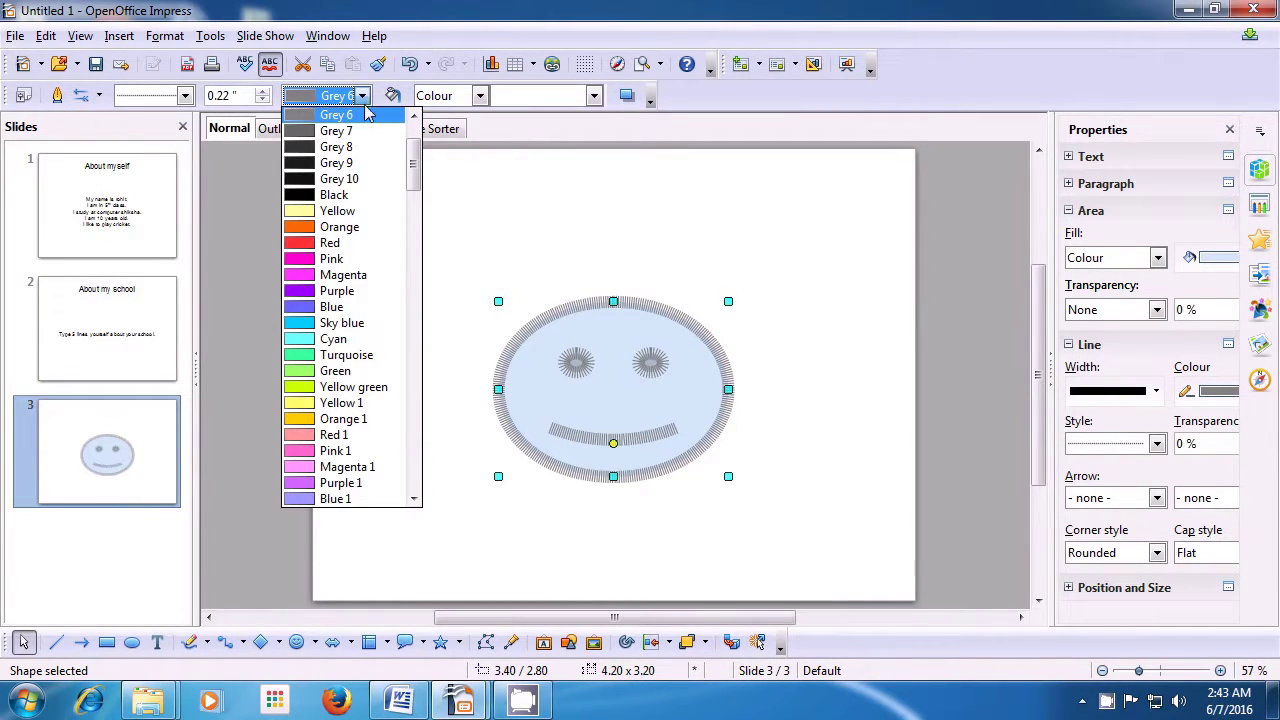
click(355, 403)
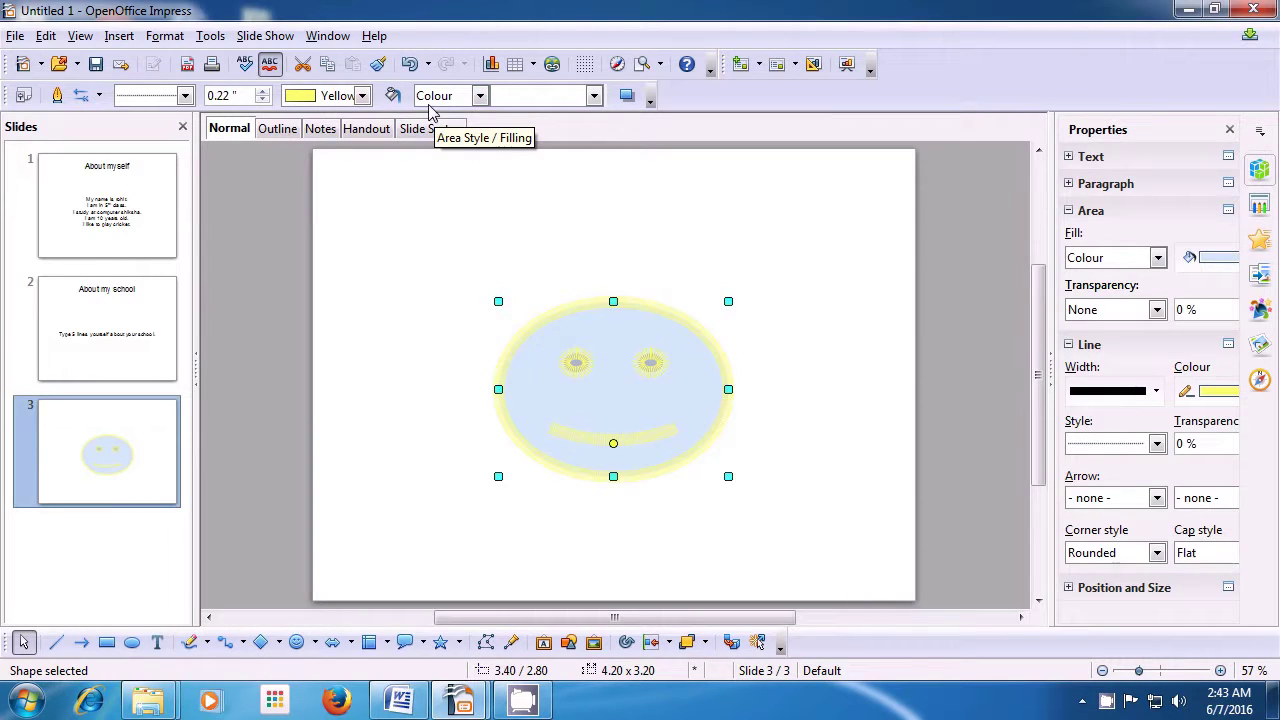
- Fill the smiley face with the Gradient 3 gradient
click(480, 96)
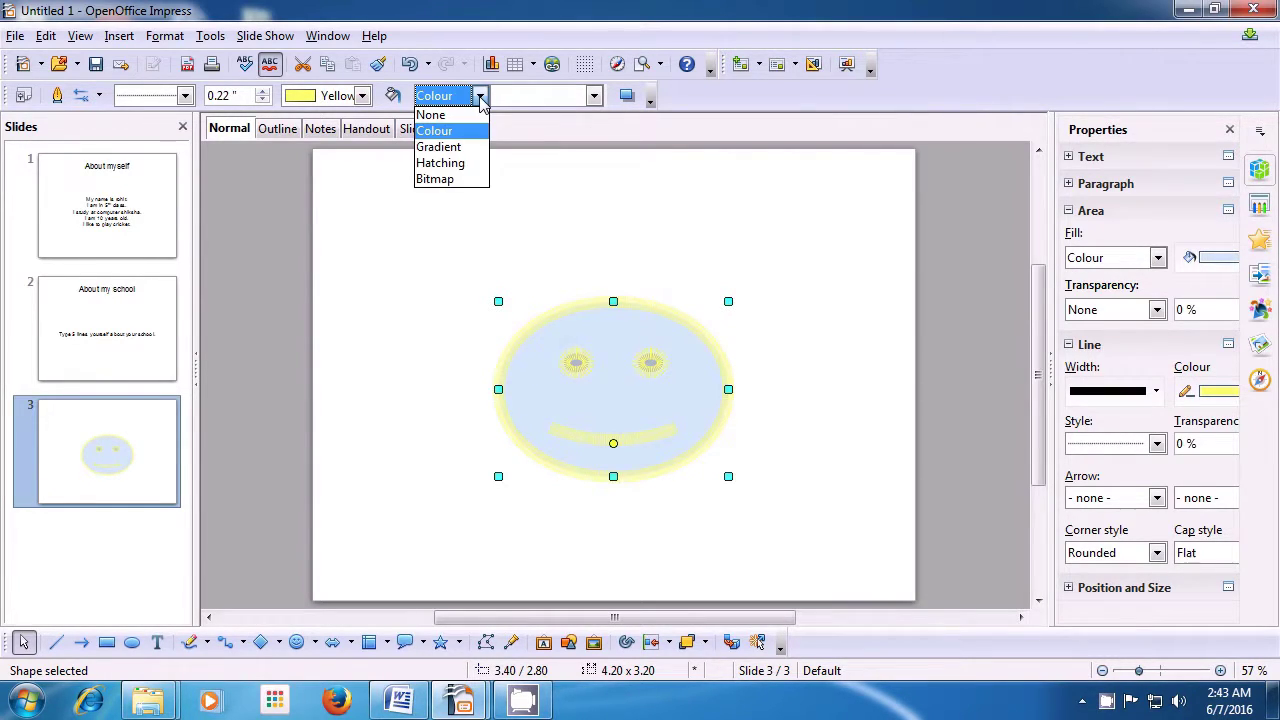
click(460, 149)
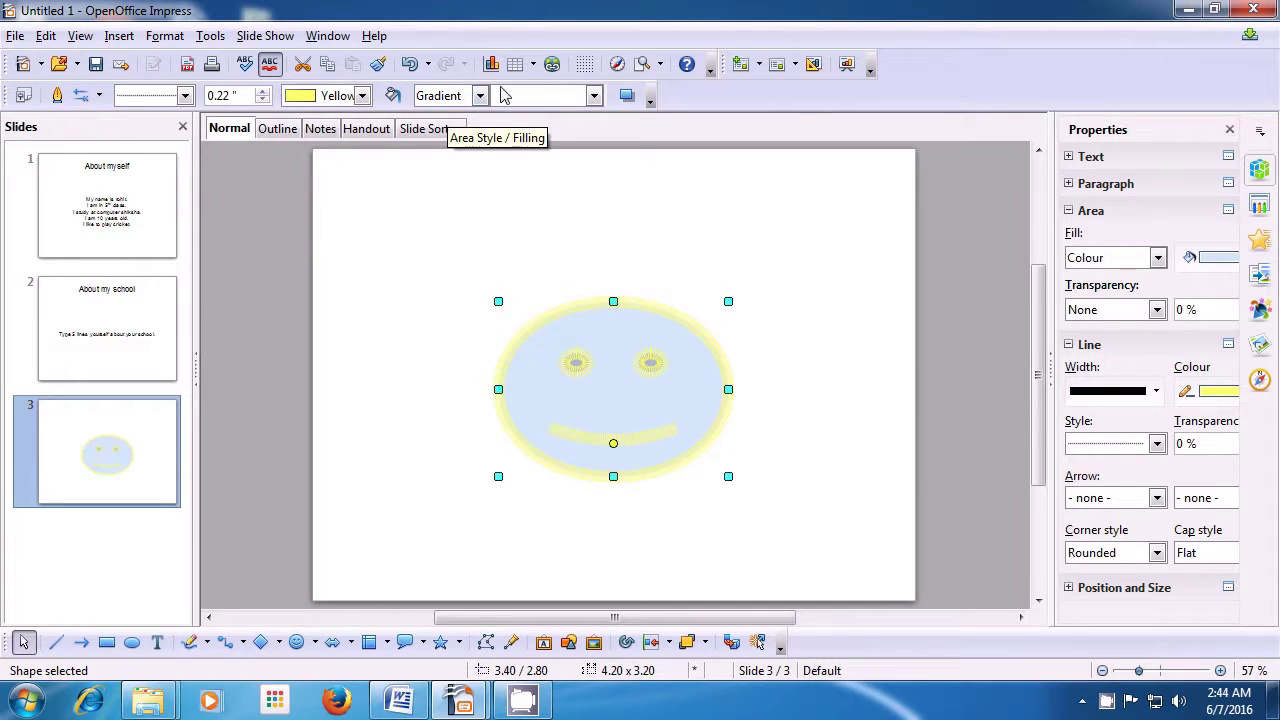
click(594, 97)
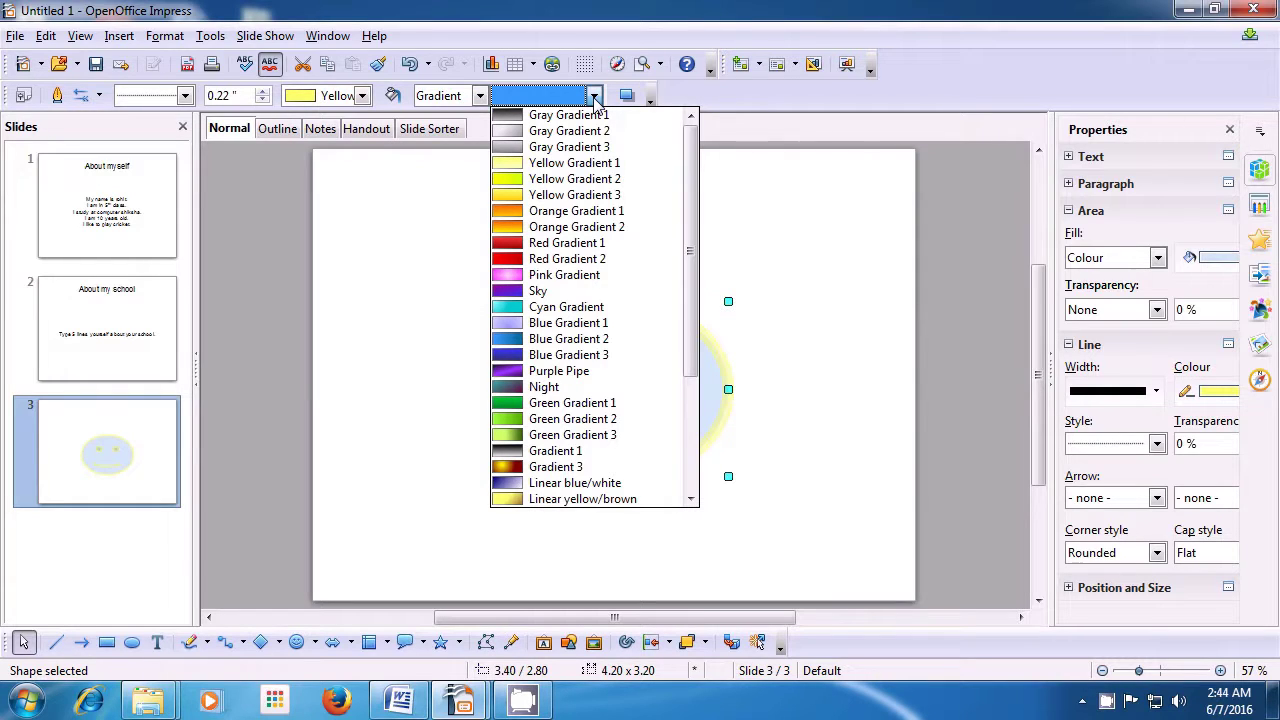
scroll(600, 146, down, 4)
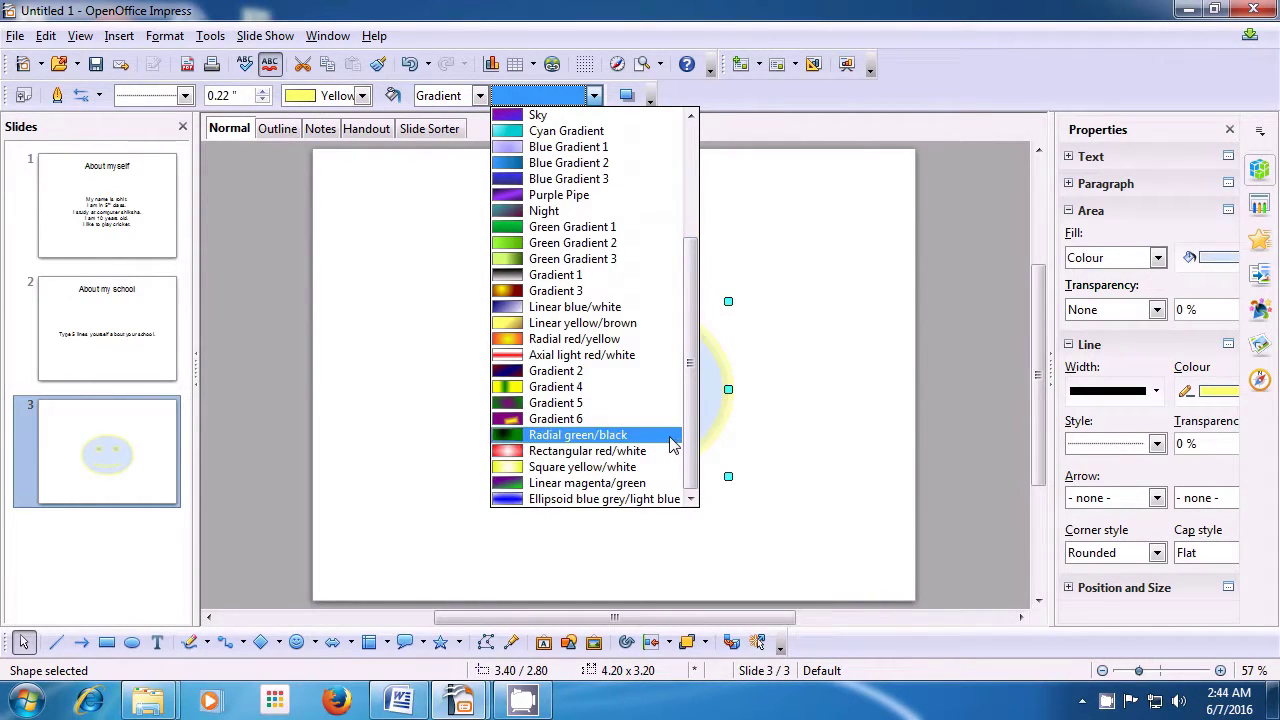
click(557, 291)
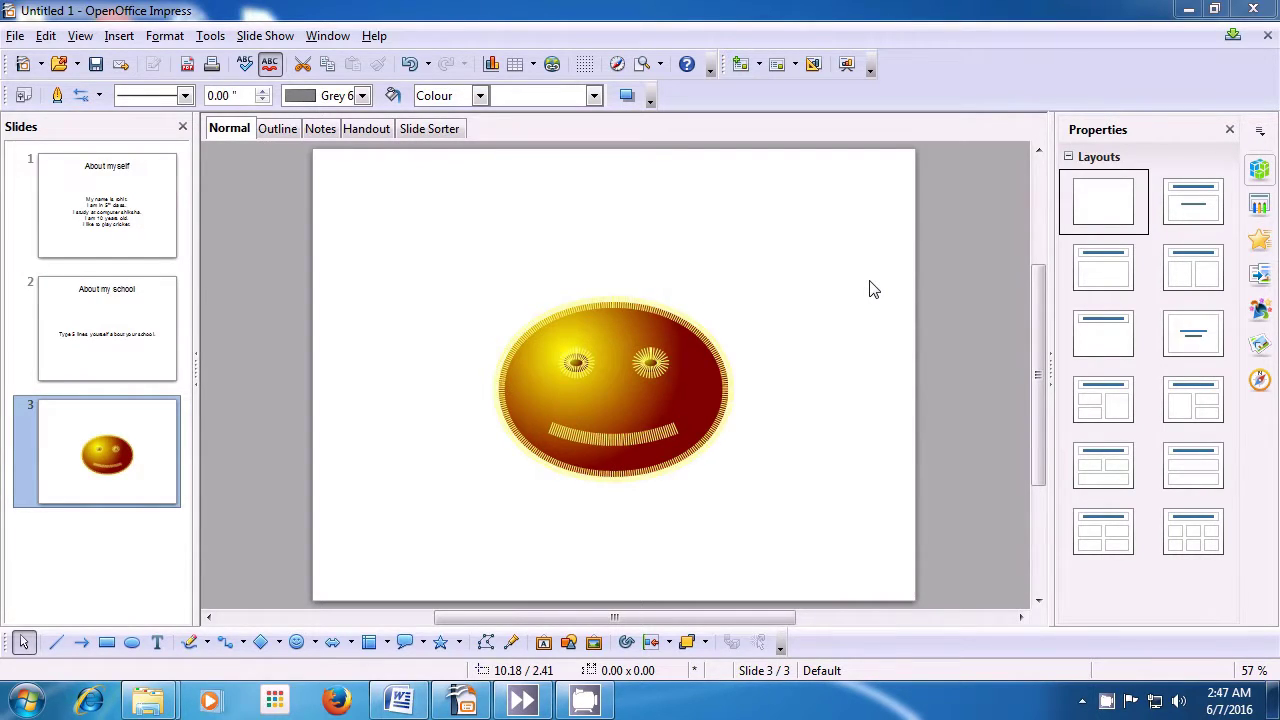
- Add a new slide after slide 3 and draw a cube about 4.00 x 4.10 inches on it
right_click(127, 435)
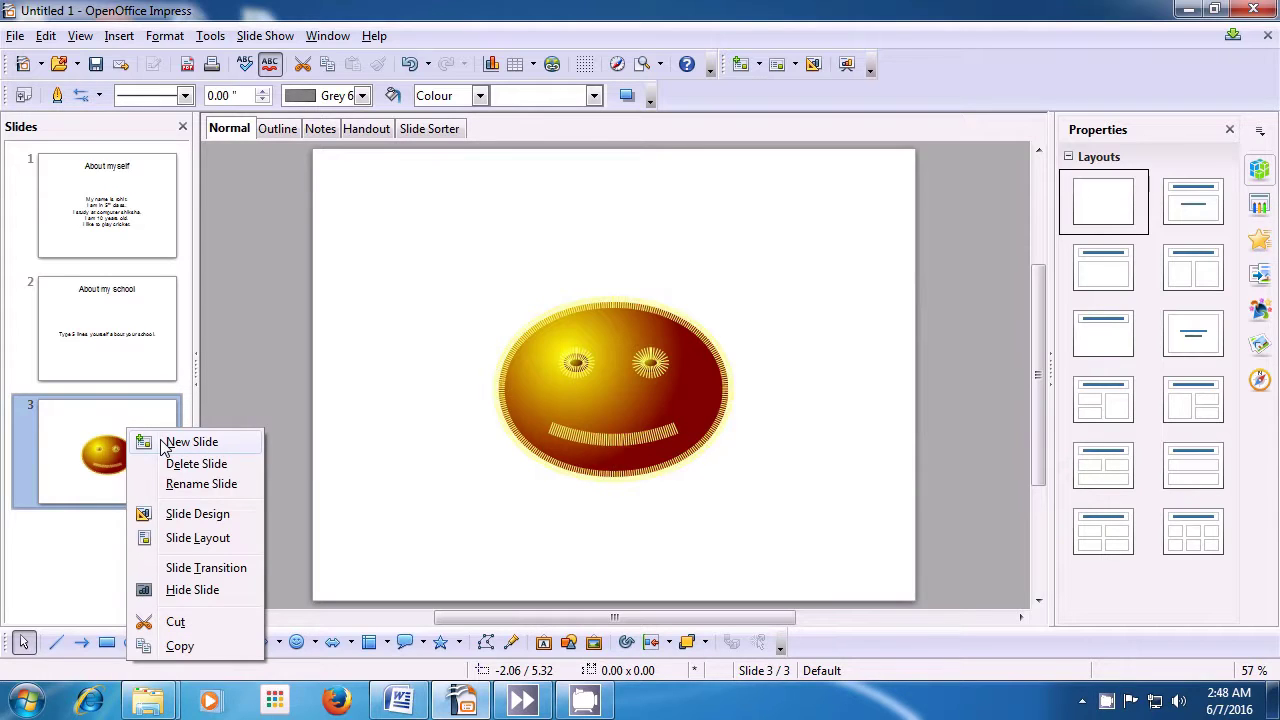
click(161, 440)
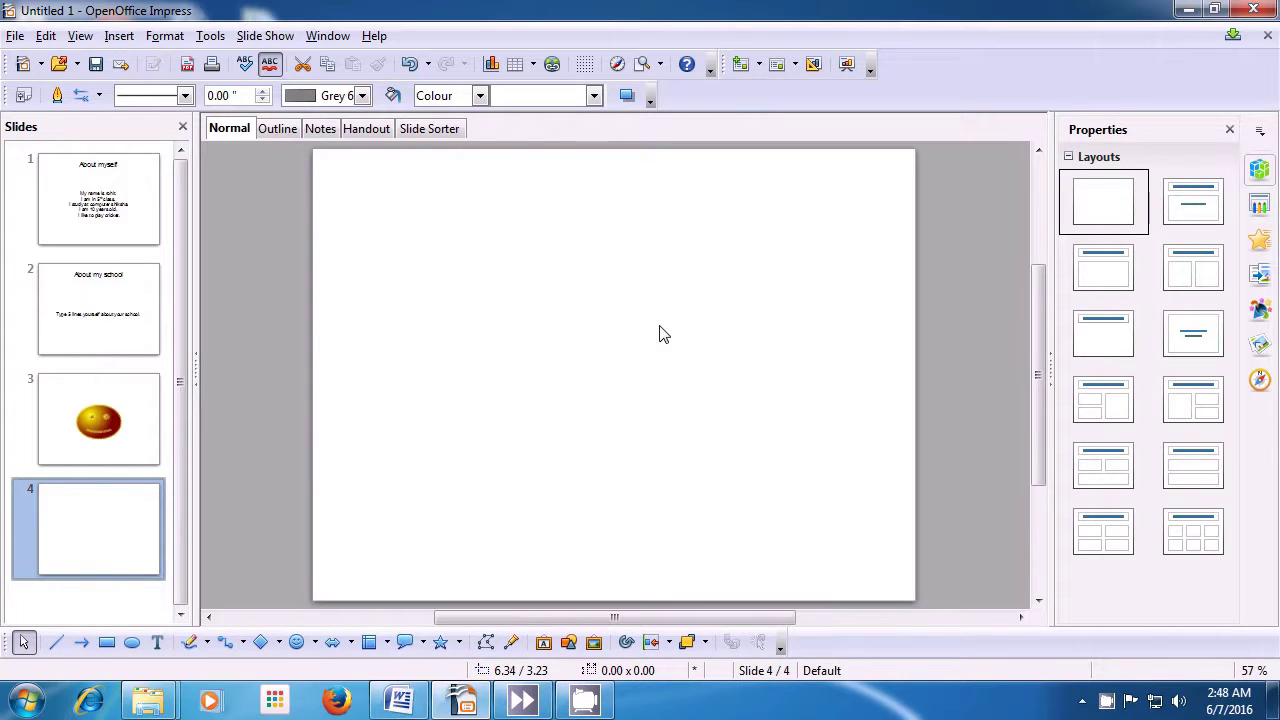
click(278, 646)
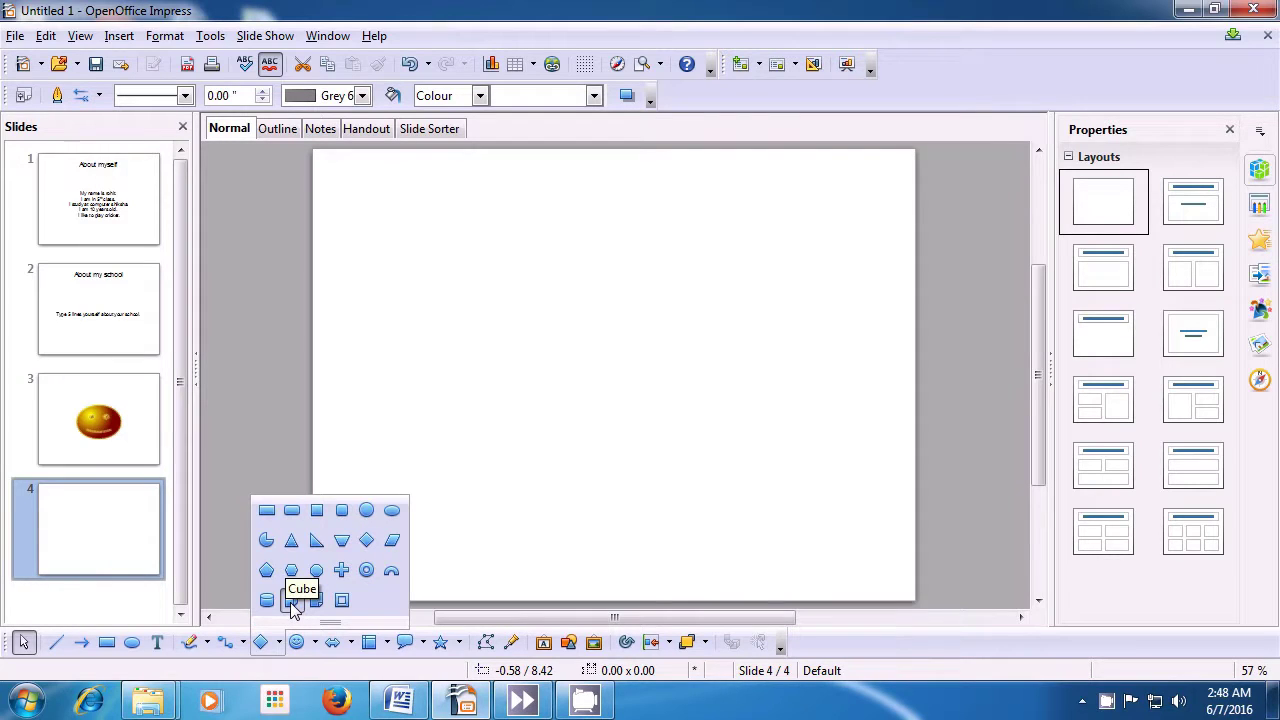
click(291, 600)
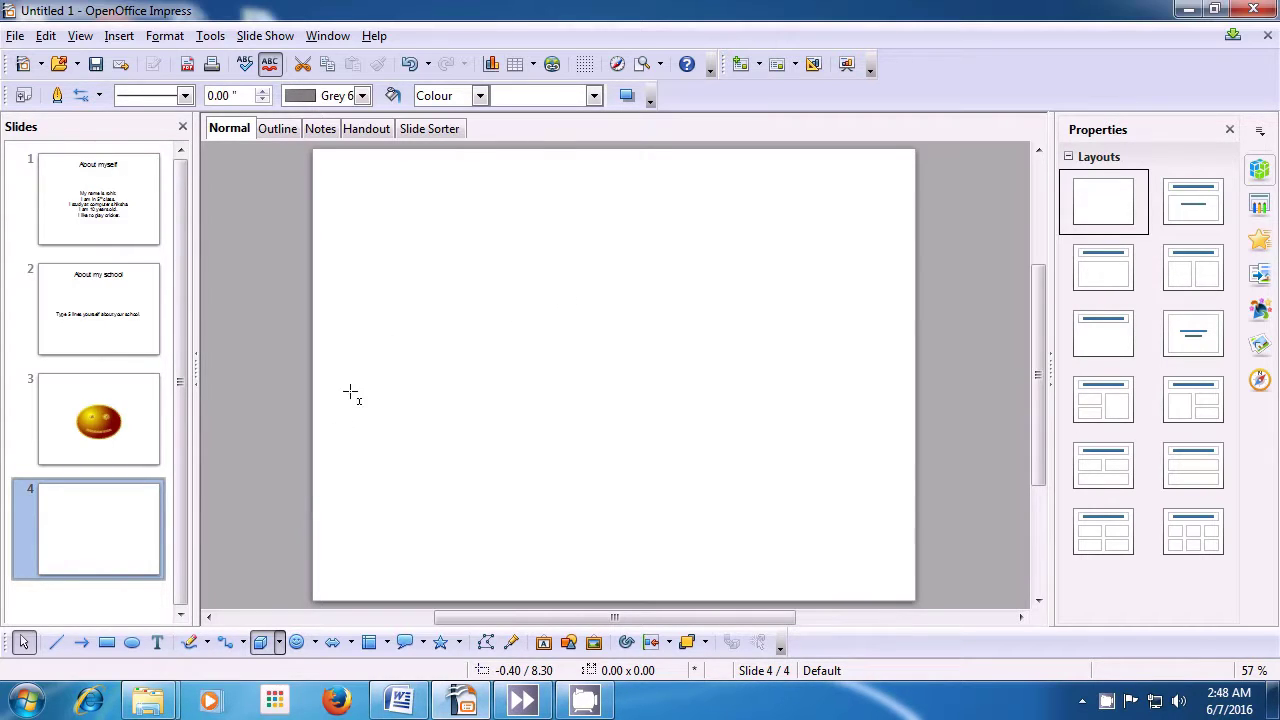
drag(543, 325, 761, 546)
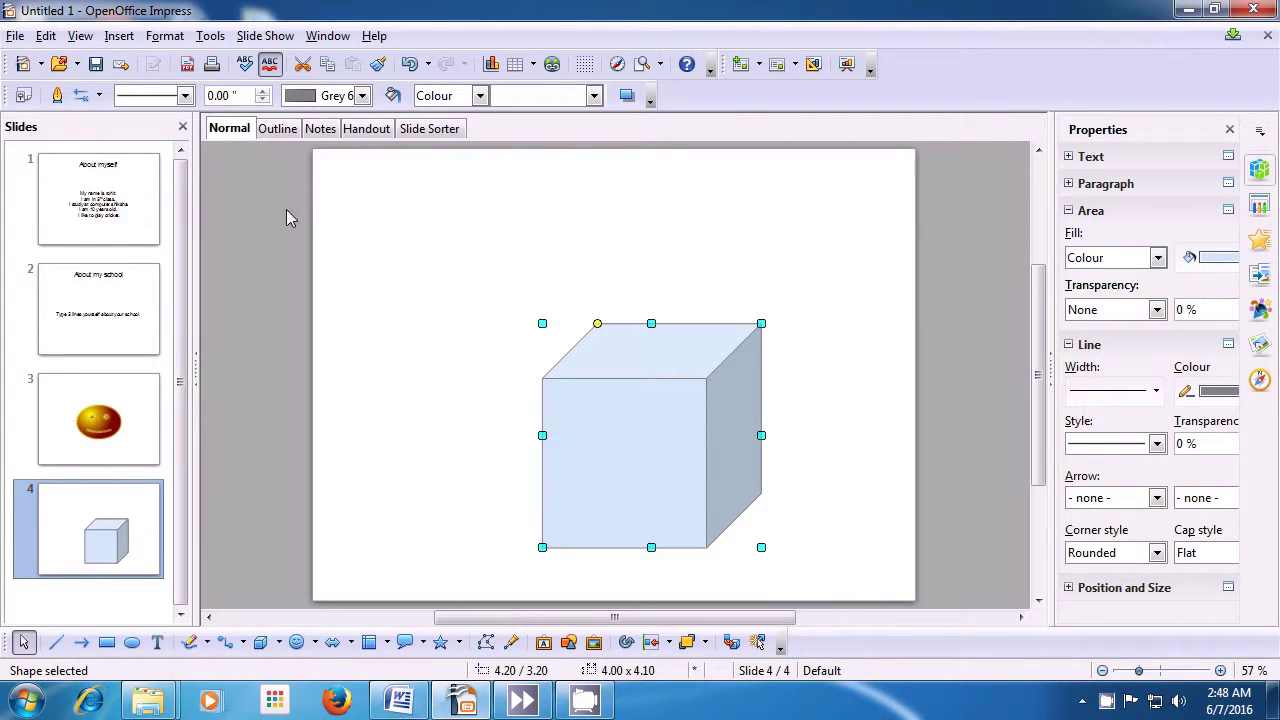
- Give the cube an Ultrafine Dashed outline with a line width of 0.24 inches
click(185, 96)
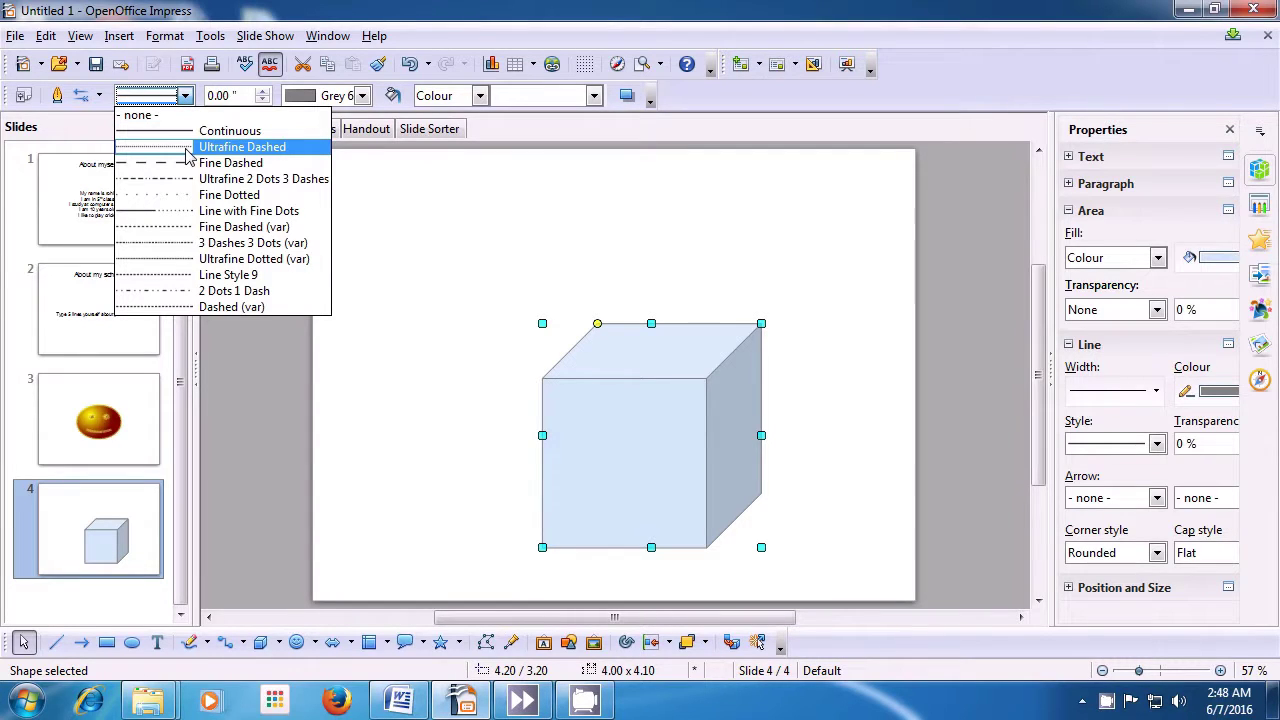
click(187, 147)
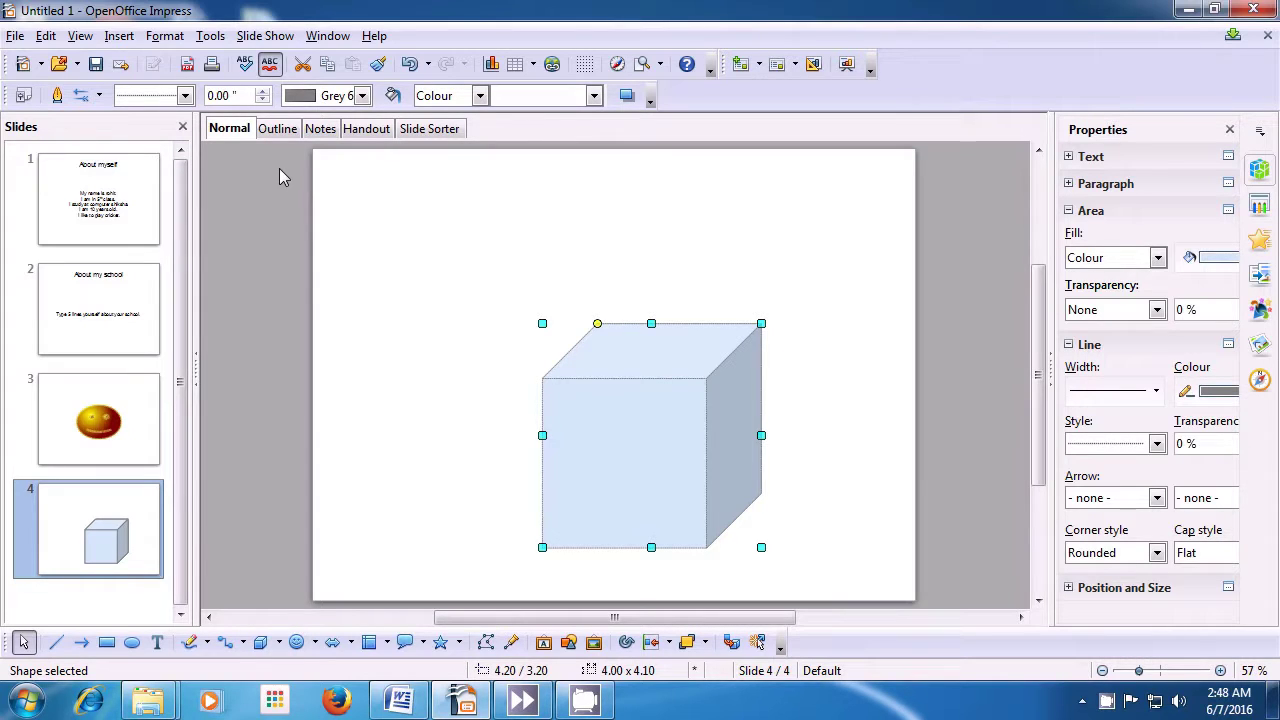
click(264, 95)
click(264, 95)
click(264, 95)
click(264, 95)
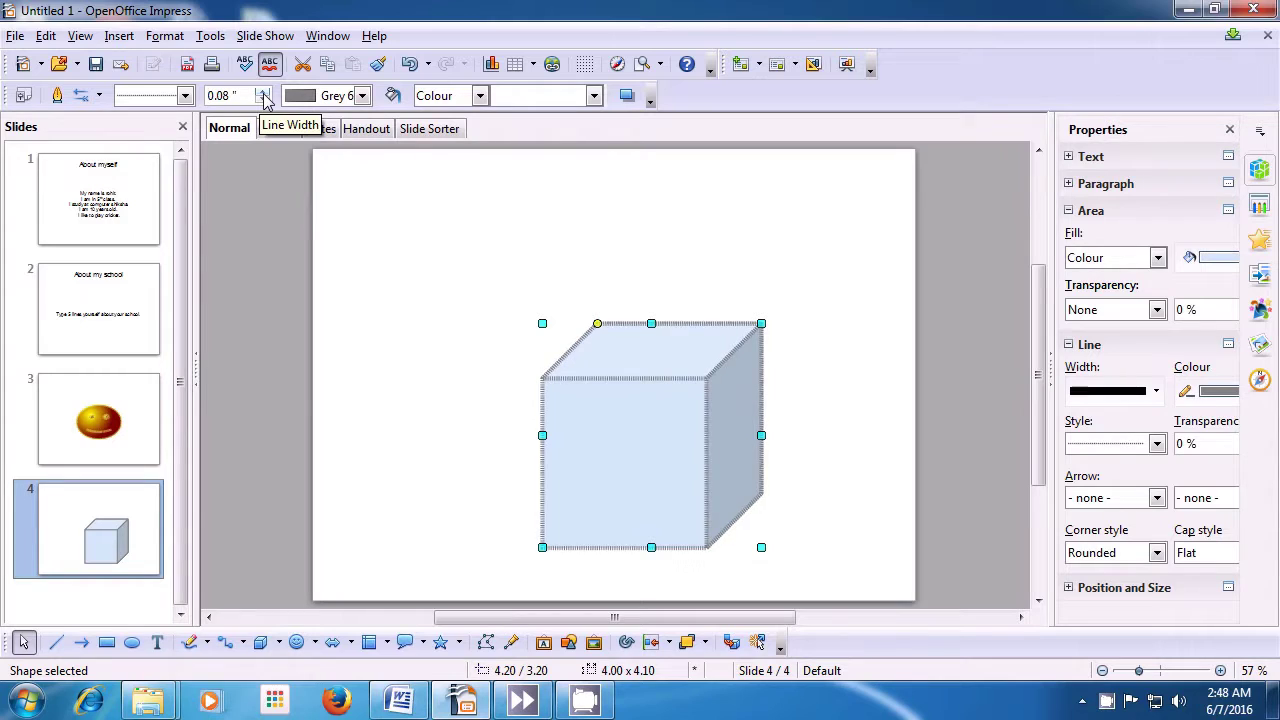
click(264, 95)
click(264, 95)
click(264, 95)
click(264, 95)
click(264, 95)
click(264, 95)
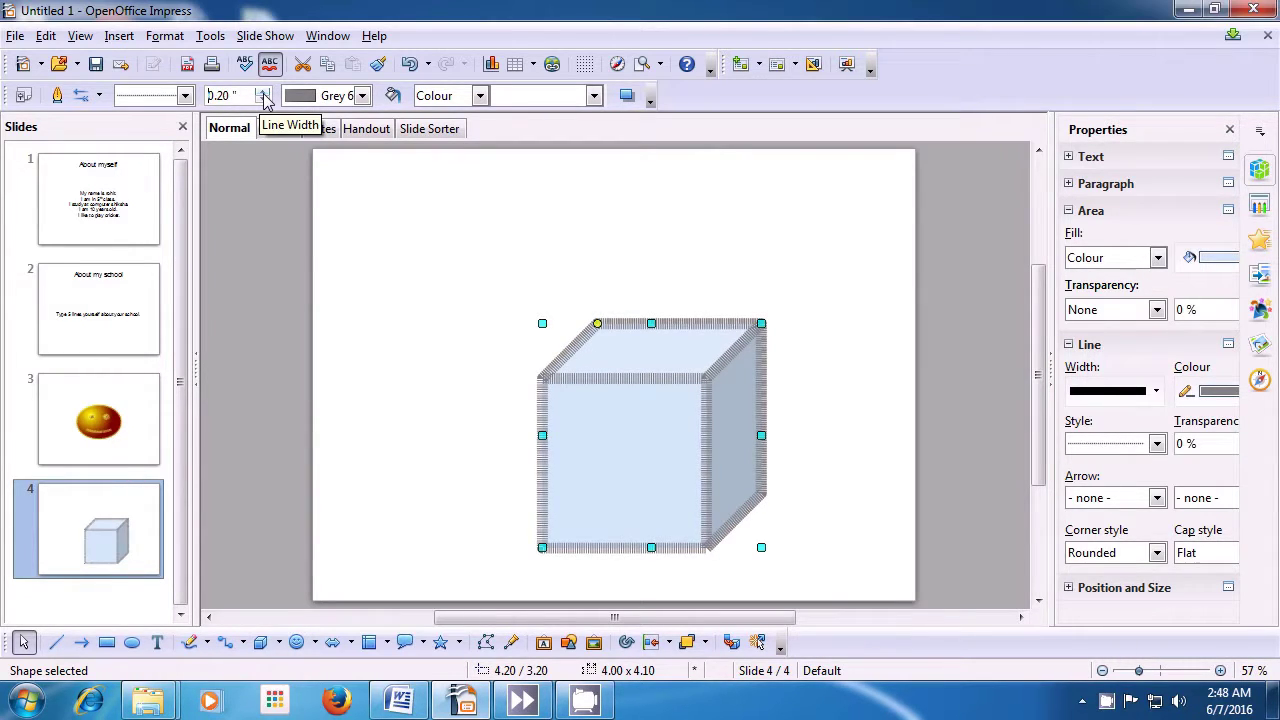
click(264, 95)
click(264, 95)
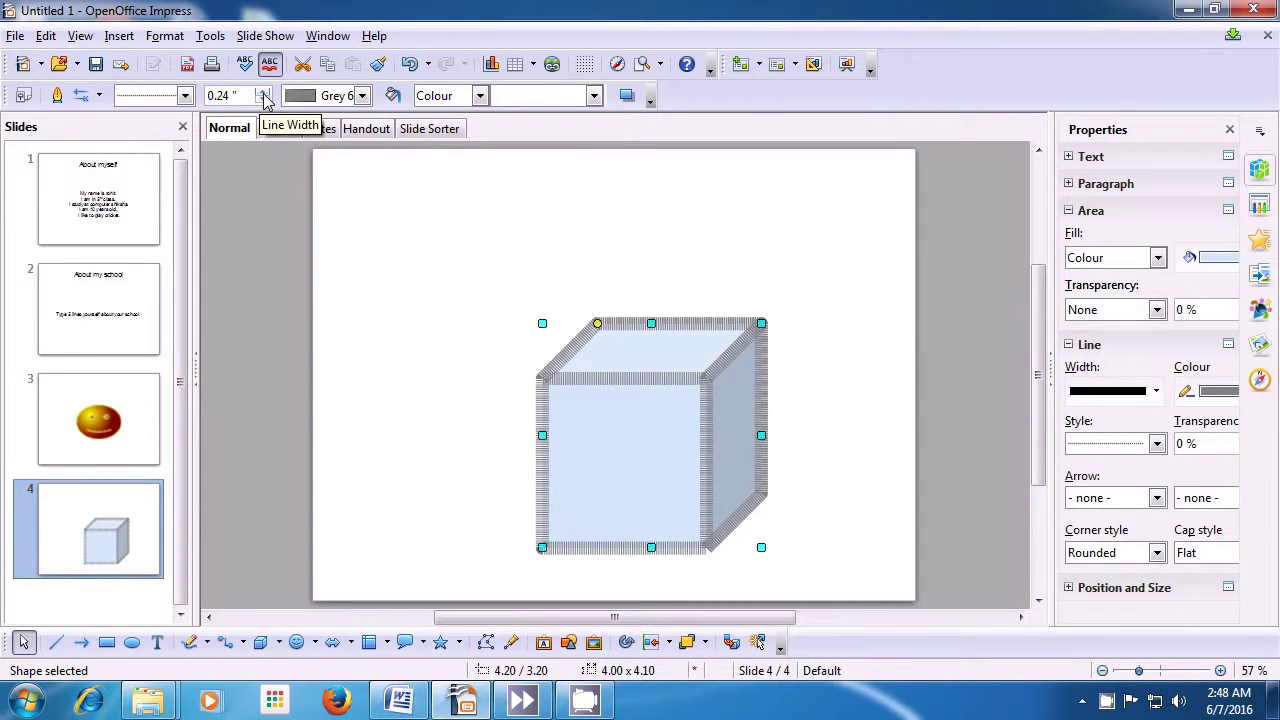
- Set the cube's line colour to Green 3
click(363, 95)
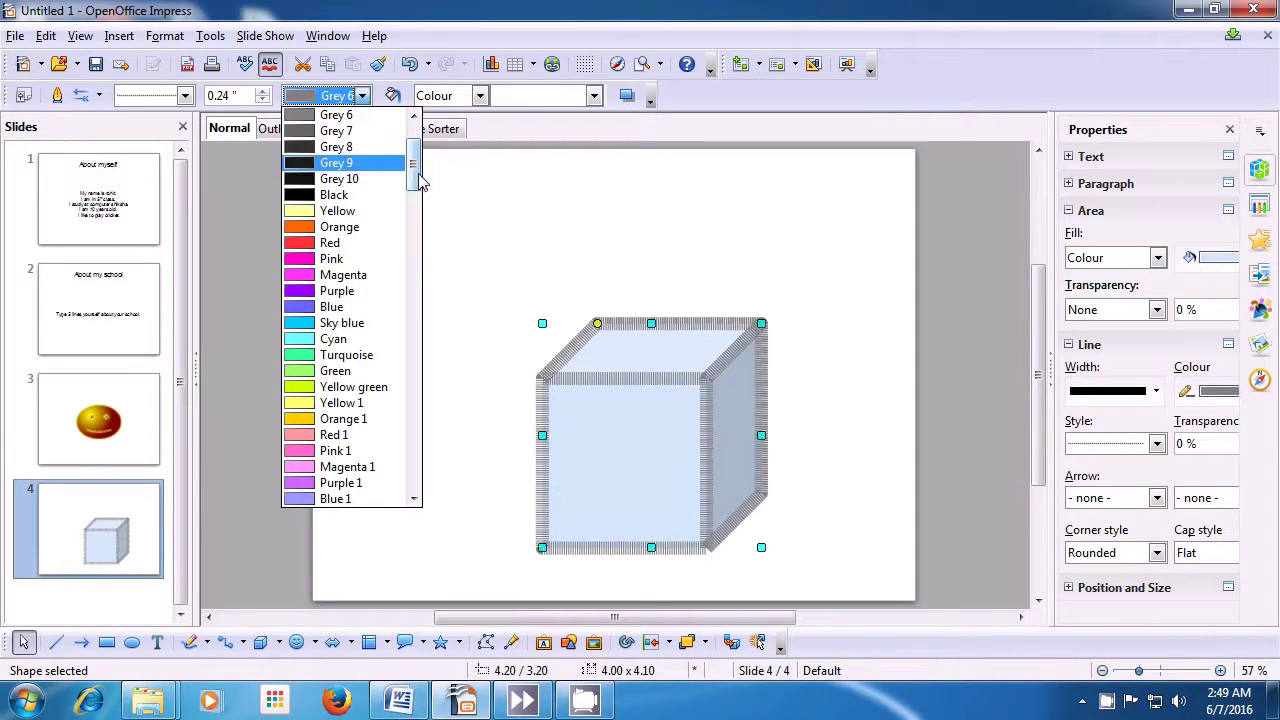
drag(417, 173, 423, 266)
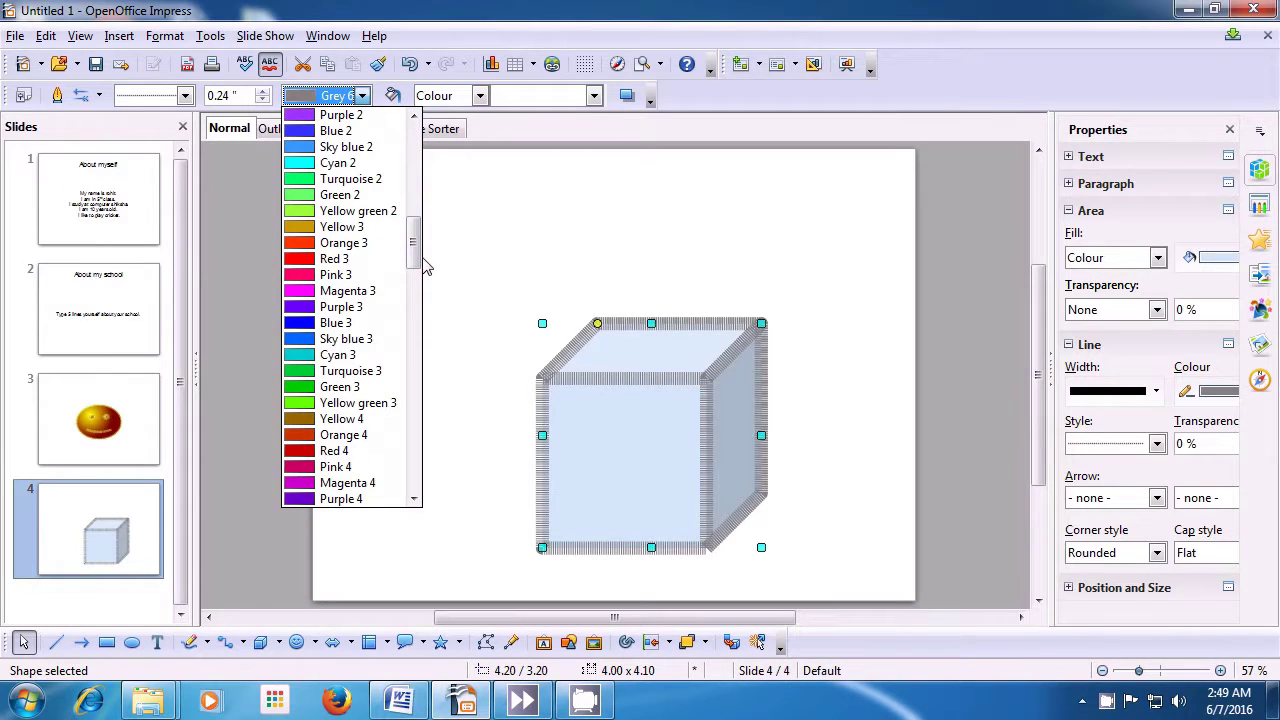
click(340, 387)
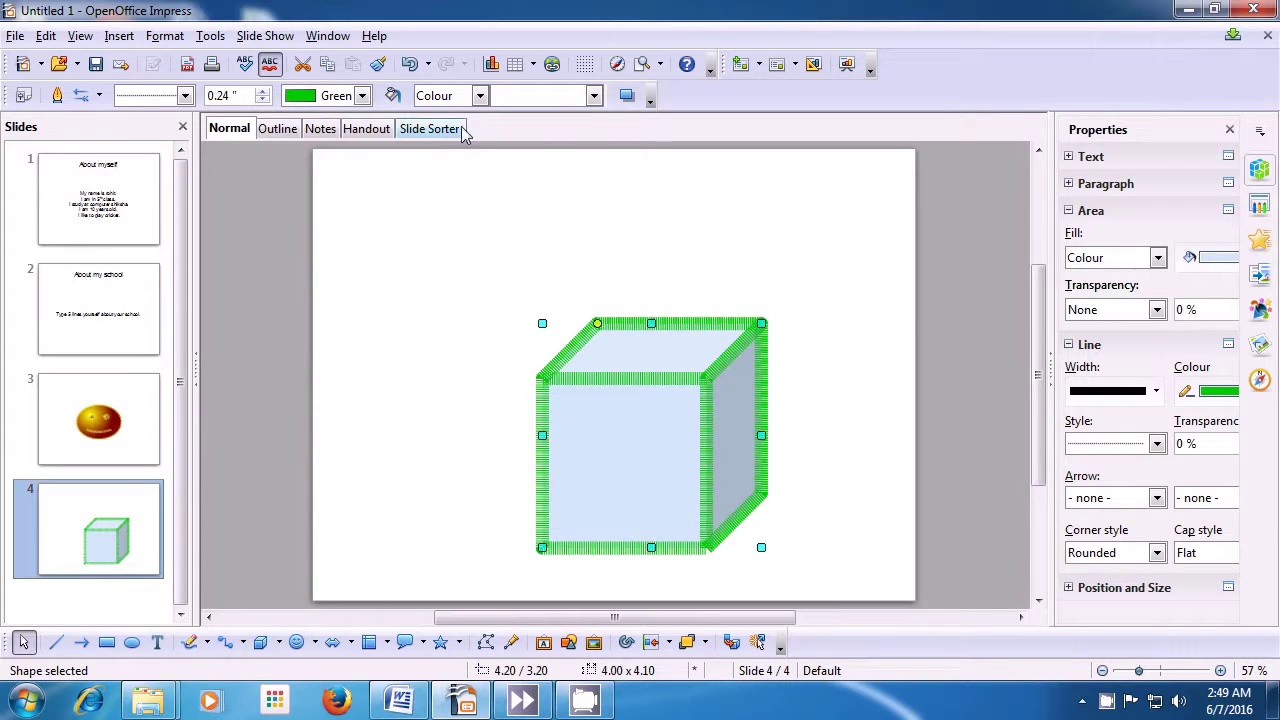
- Fill the cube with the Brownstone bitmap and give it a shadow
click(480, 96)
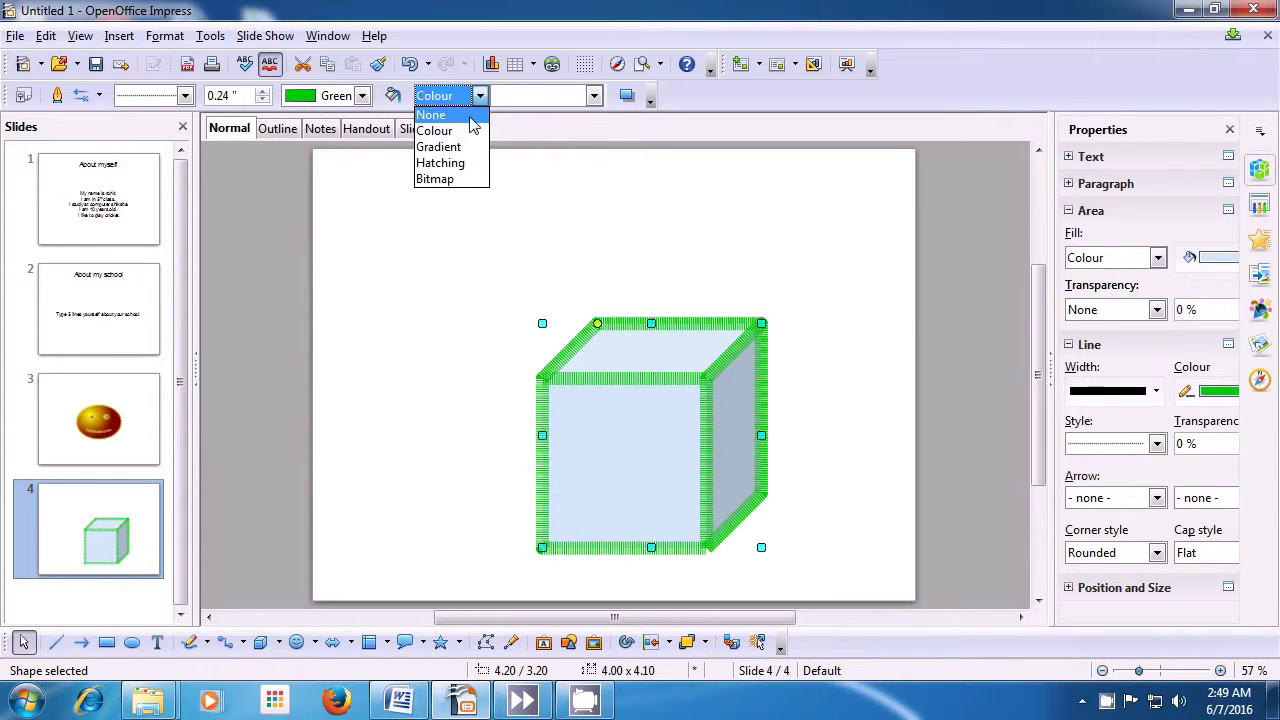
click(453, 180)
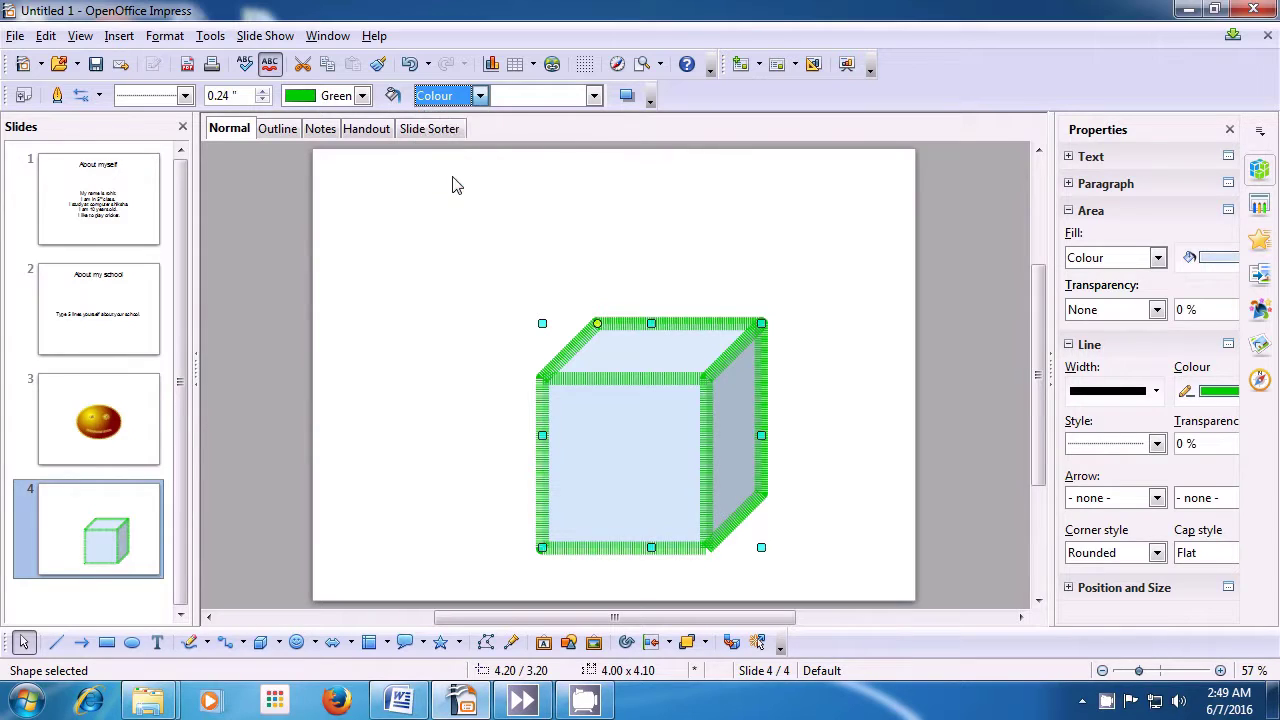
click(594, 96)
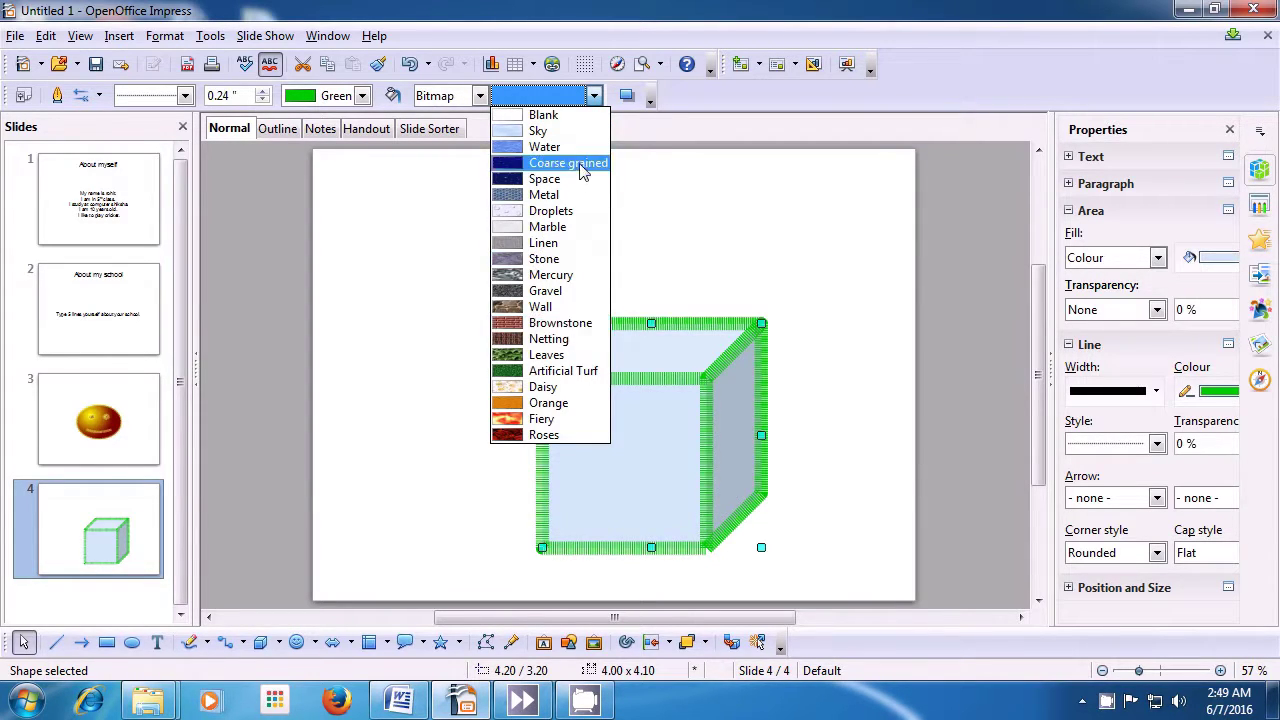
click(564, 328)
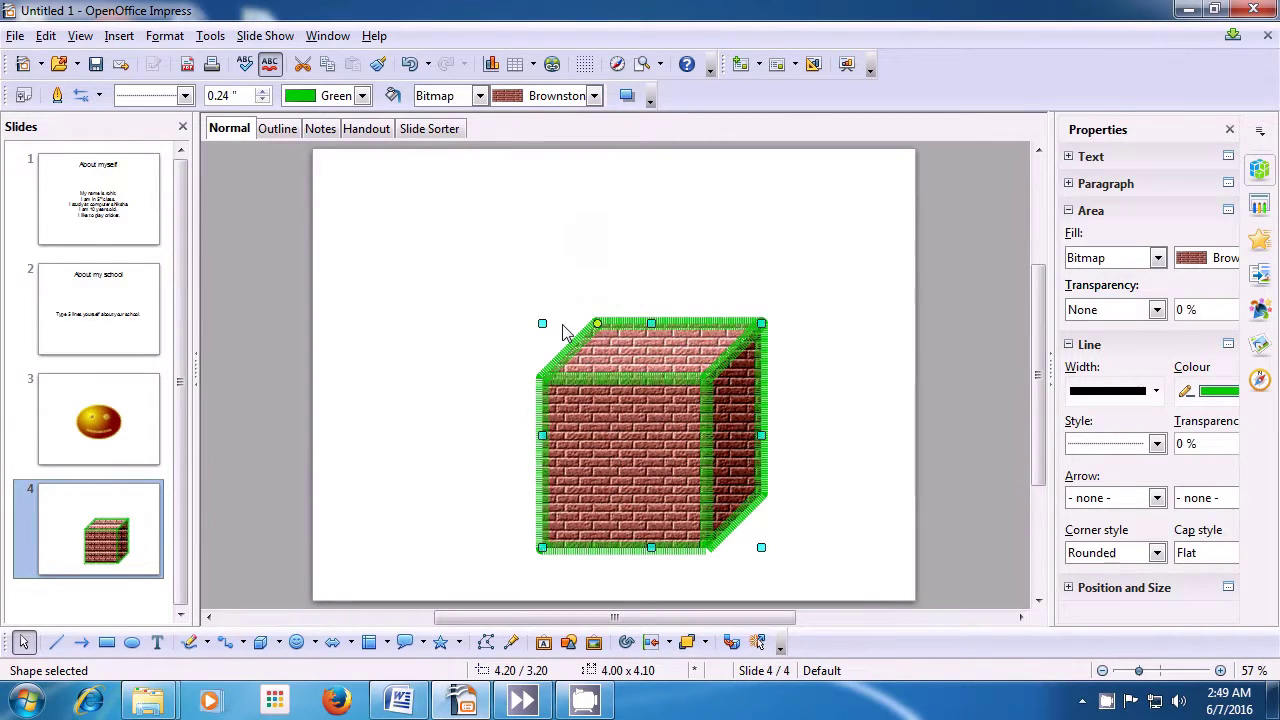
click(627, 97)
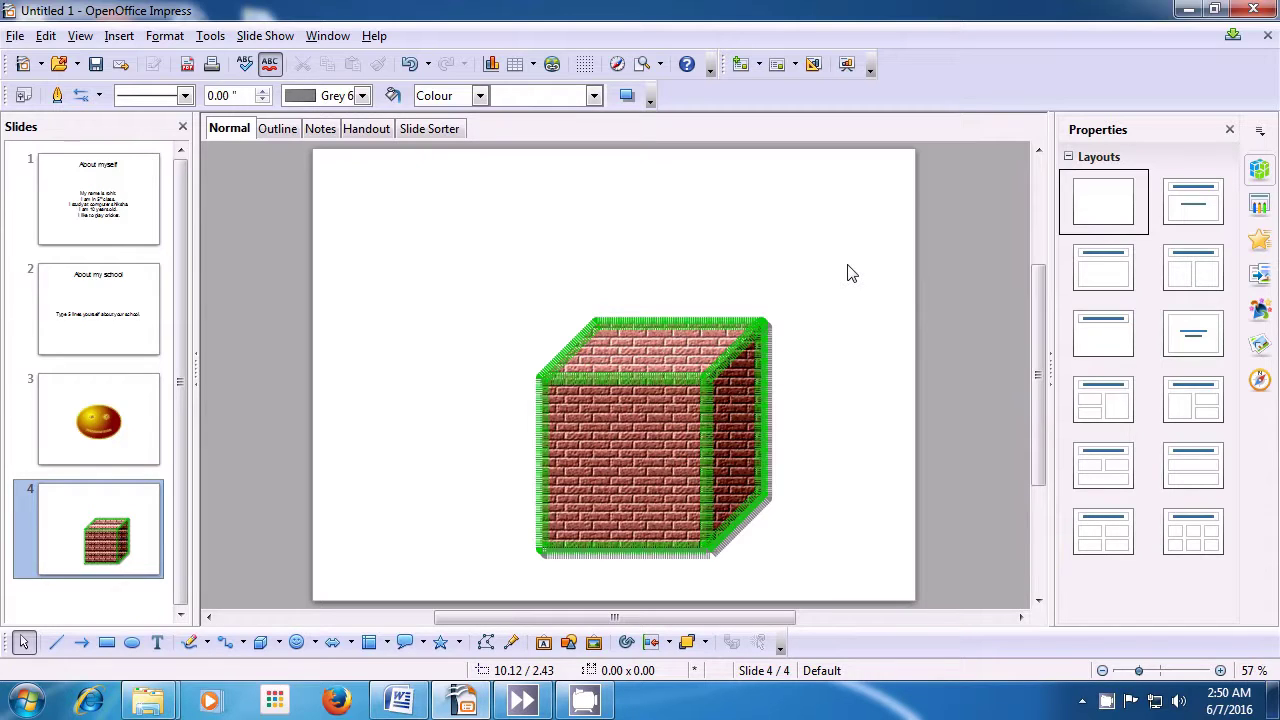
- Close the presentation and discard the unsaved changes
click(1255, 10)
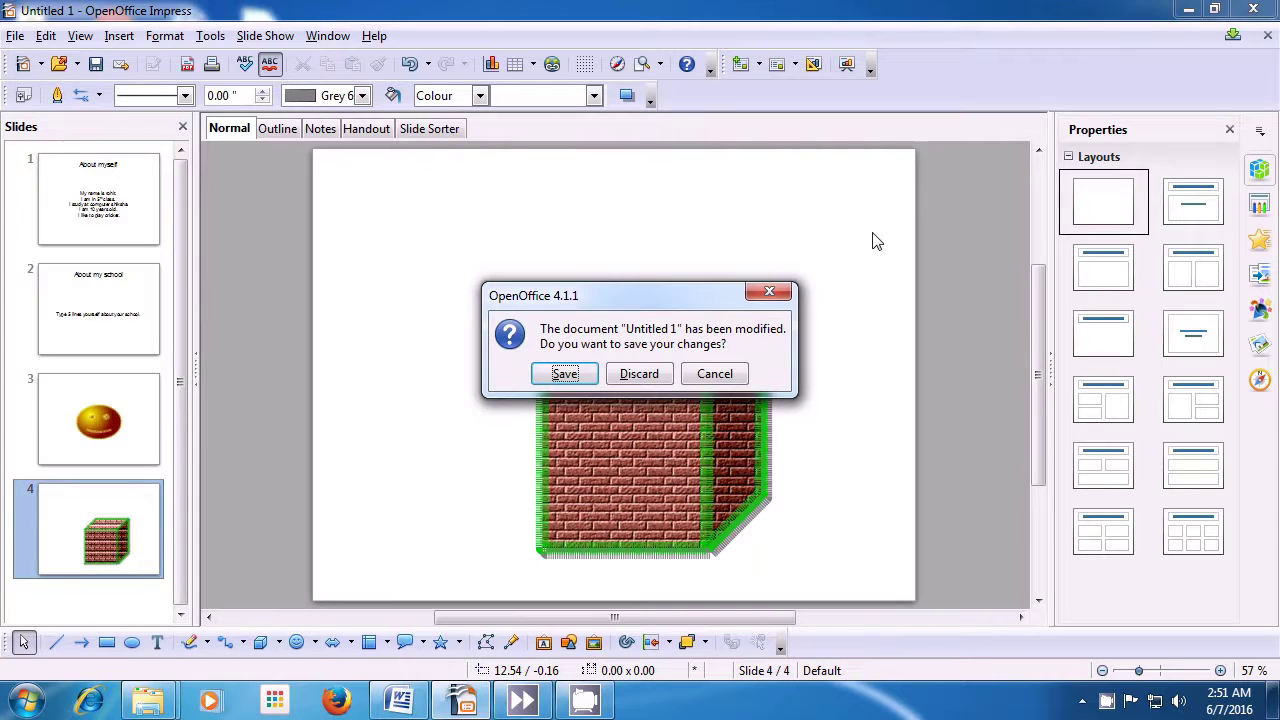
click(655, 376)
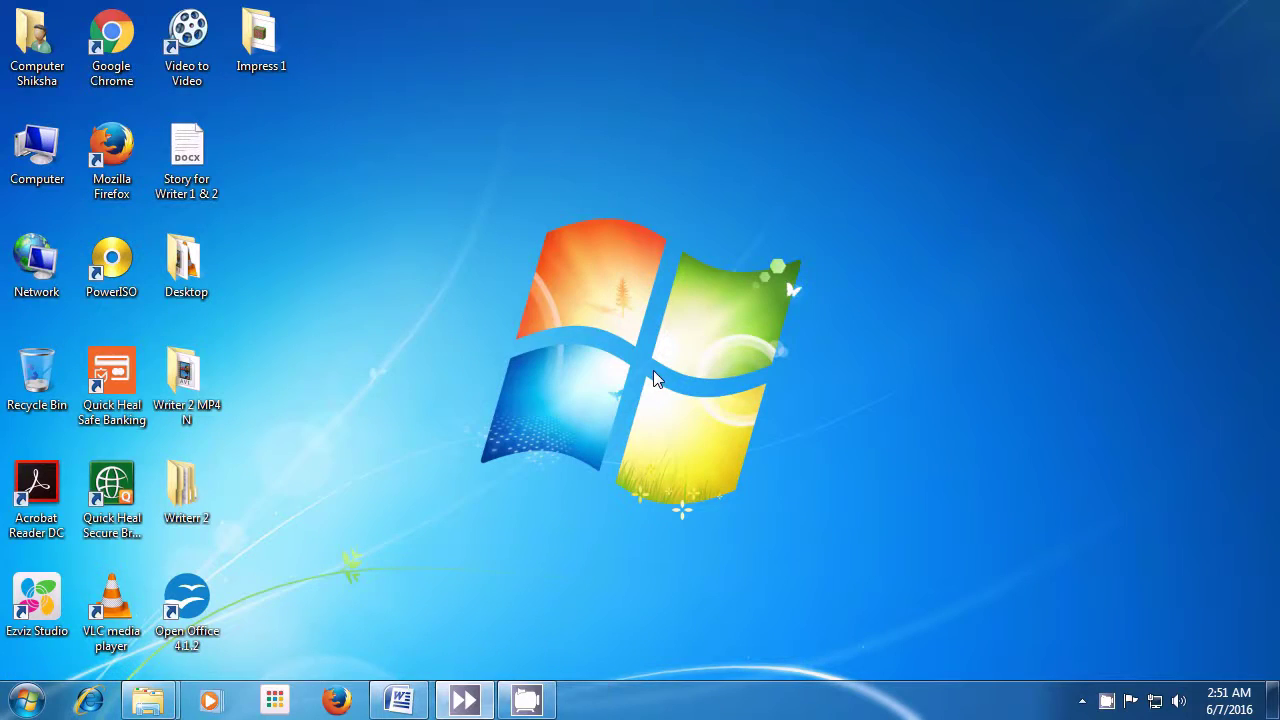